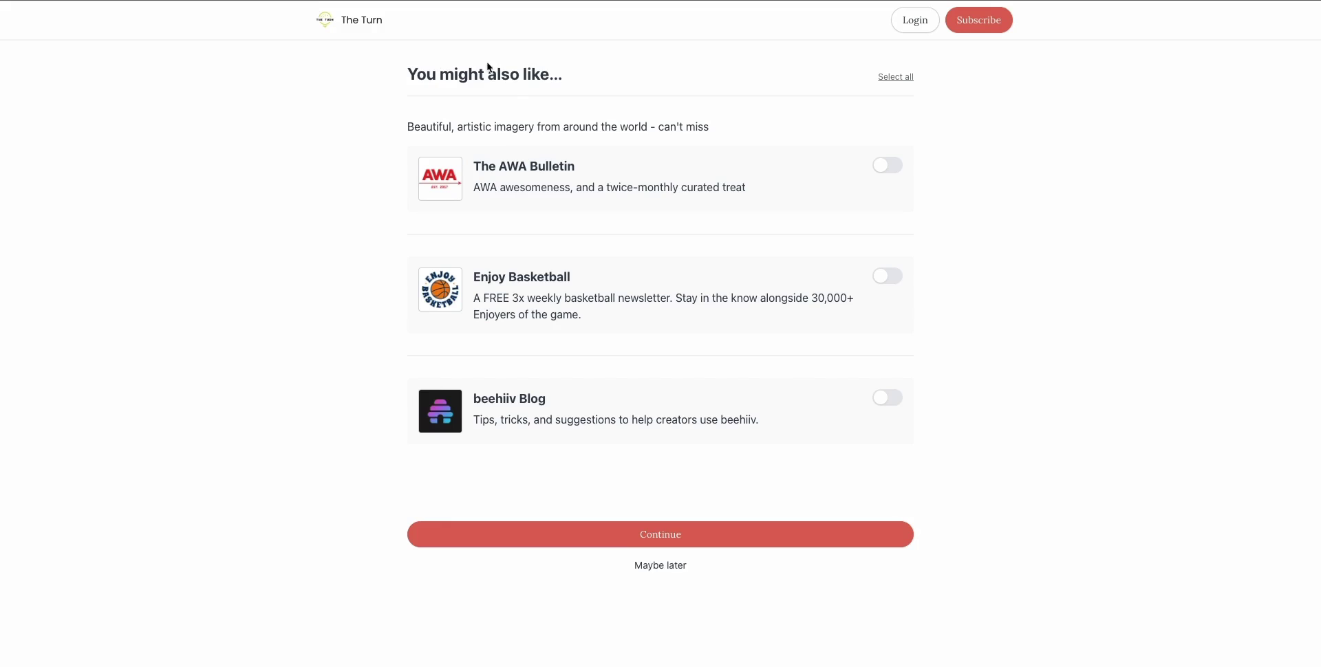
- Switch on recommendations for The AWA Bulletin, Enjoy Basketball and beehiiv Blog
left_click_drag(408, 127, 772, 132)
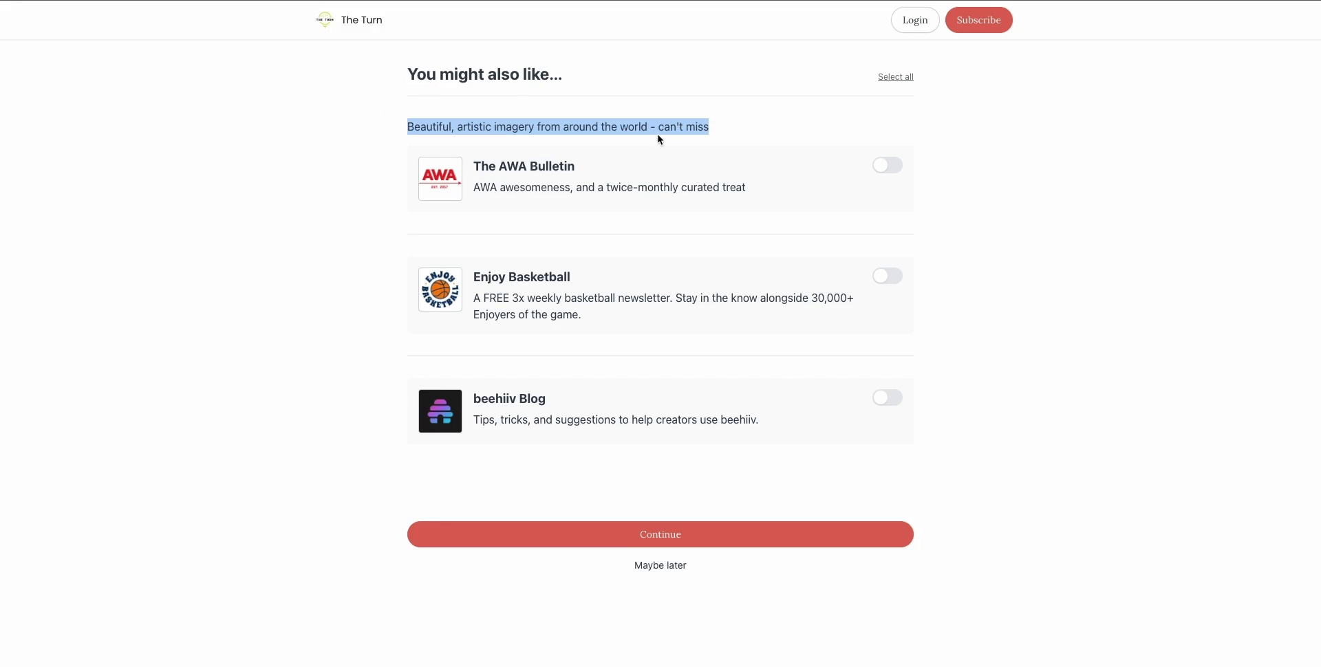
left_click(880, 166)
left_click(887, 277)
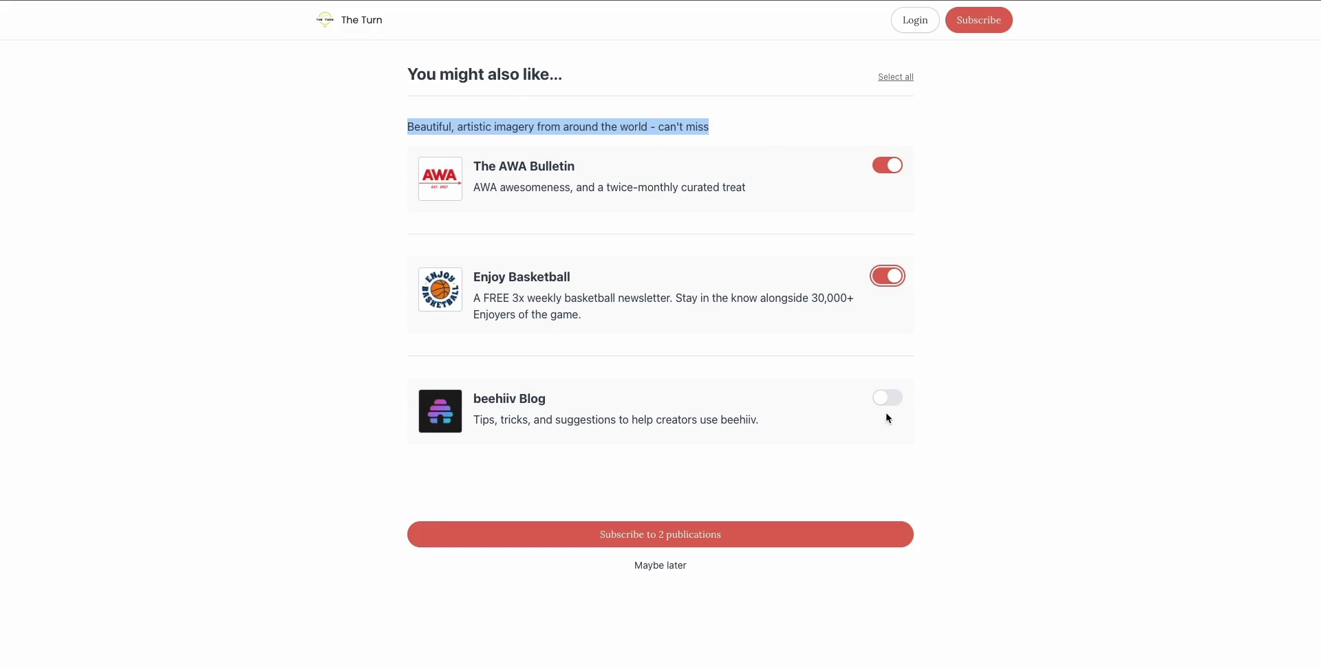
left_click(887, 400)
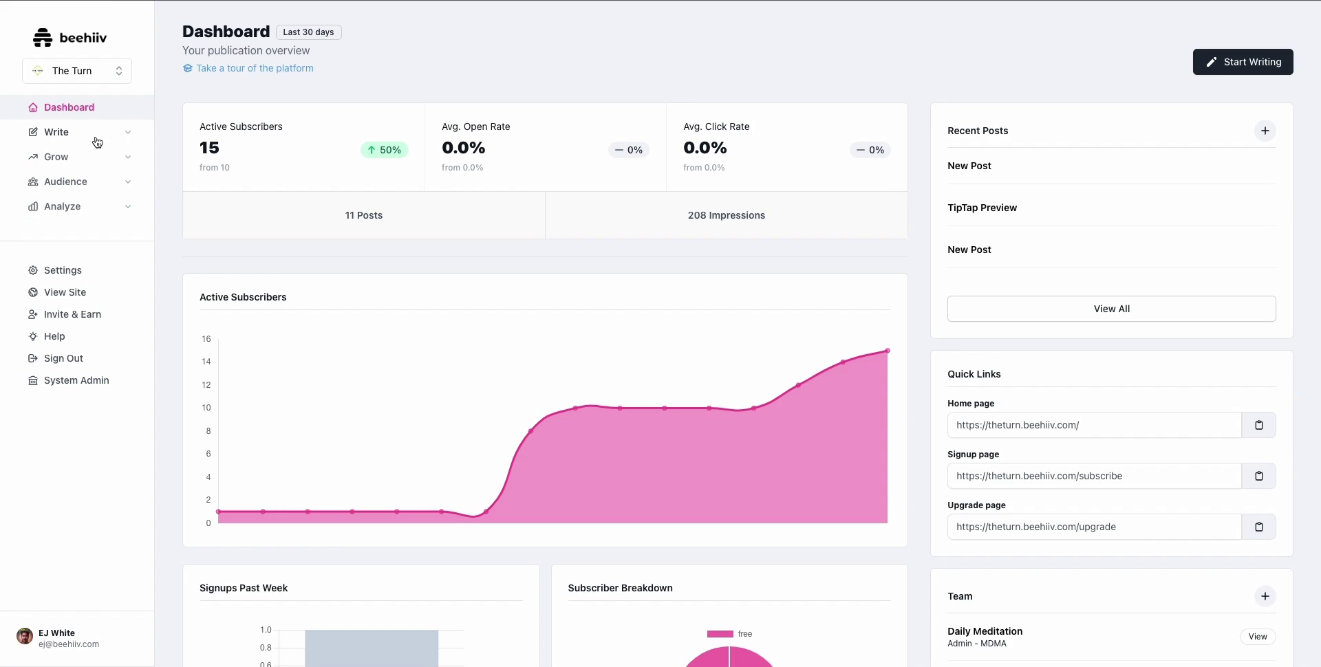
- Go to Grow > Recommendations and begin adding a new recommendation
left_click(88, 160)
left_click(103, 208)
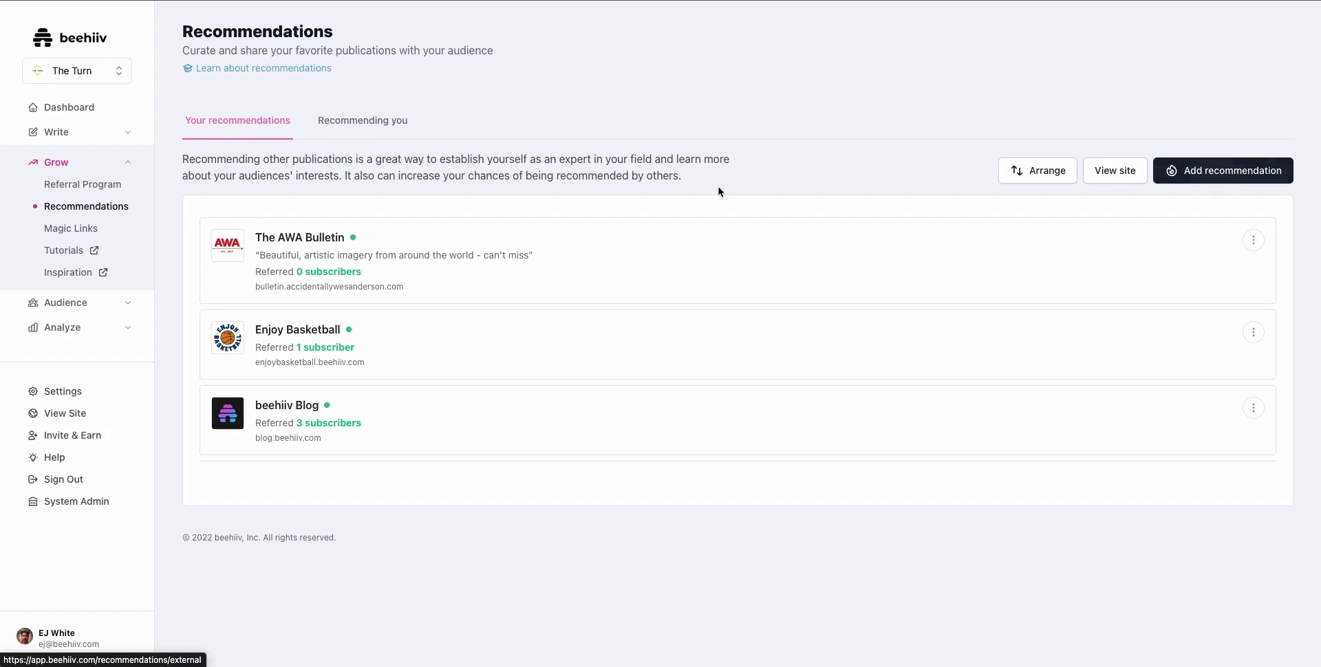
left_click(1218, 180)
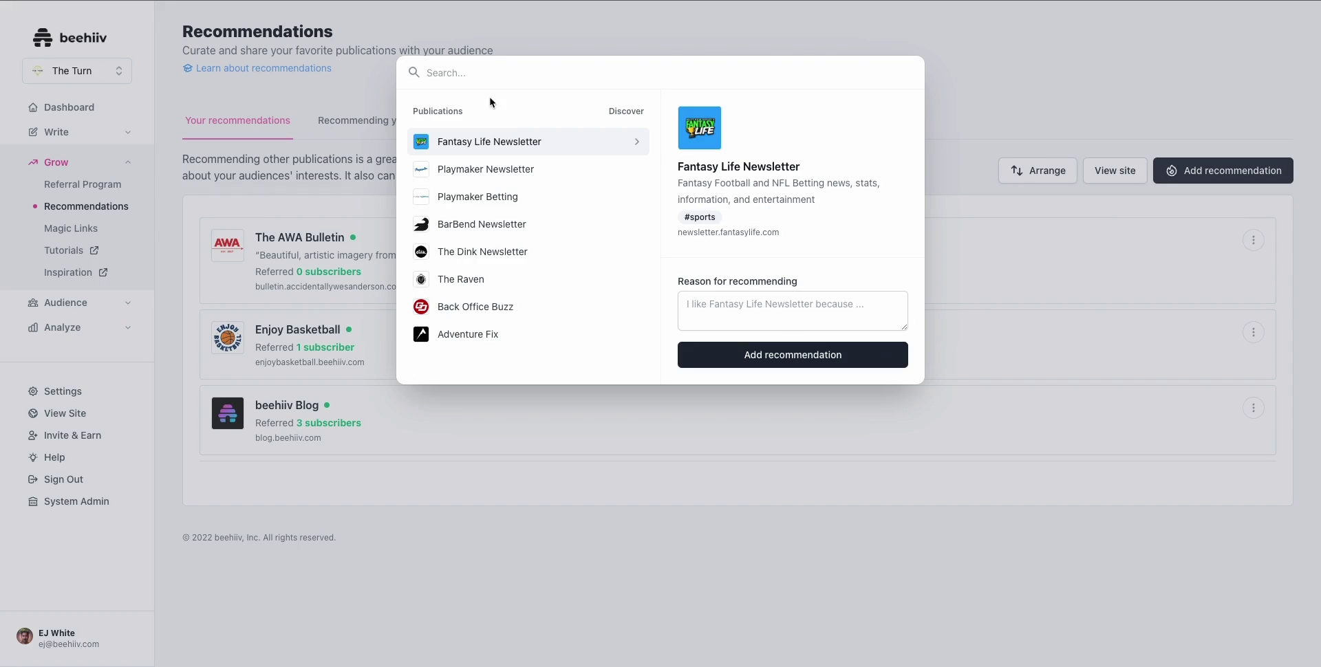
- Filter the publication search by the #artificial-intelligence tag and browse the results
type("#")
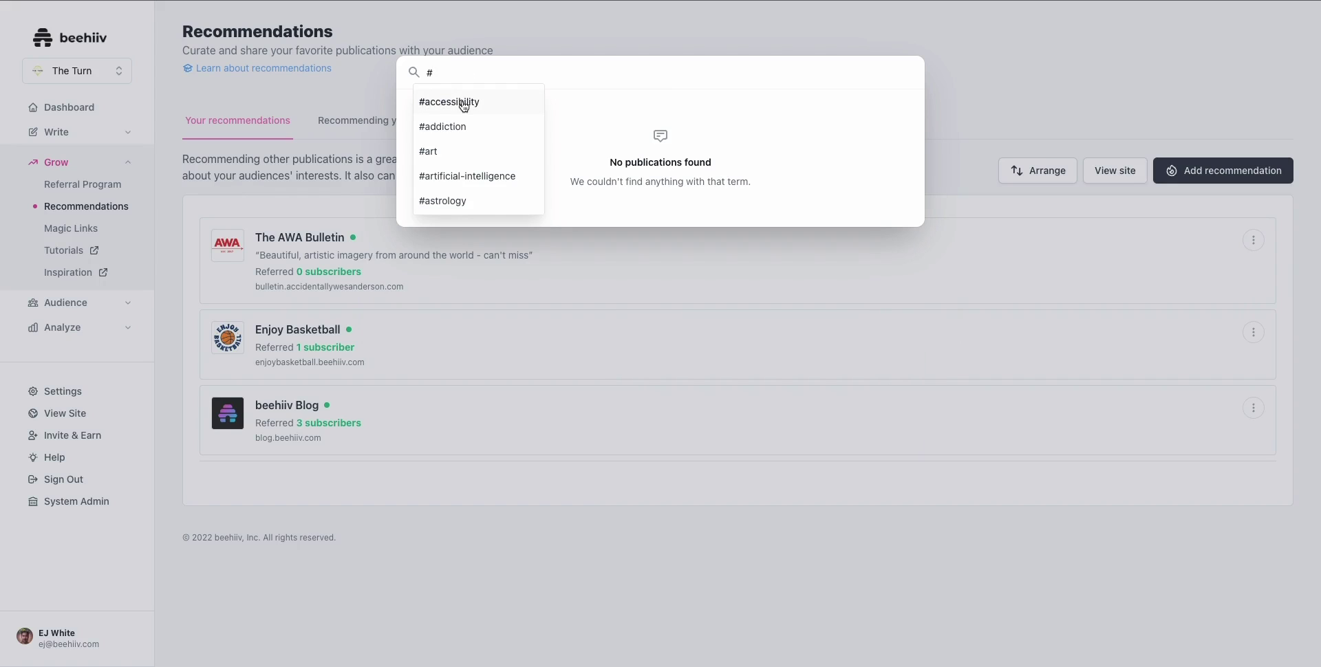
left_click(455, 177)
left_click(517, 74)
triple_click(518, 74)
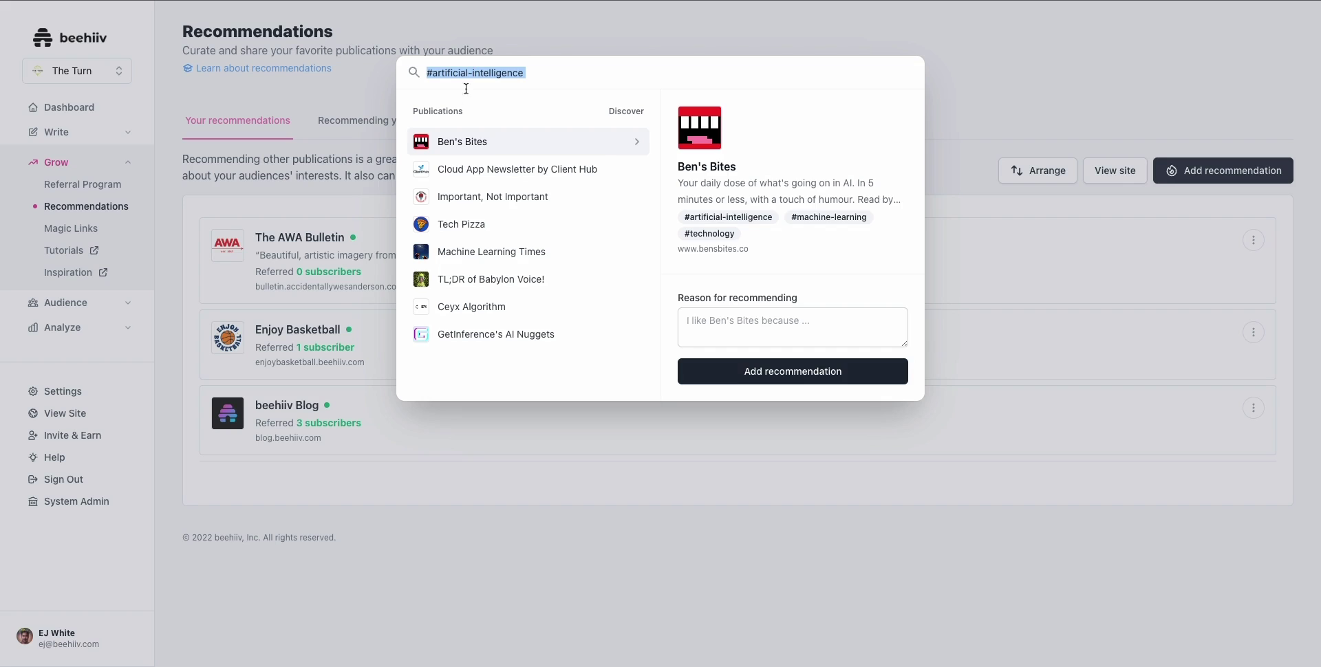
scroll(511, 274, "down", 1)
scroll(511, 274, "down", 2)
scroll(583, 310, "up", 3)
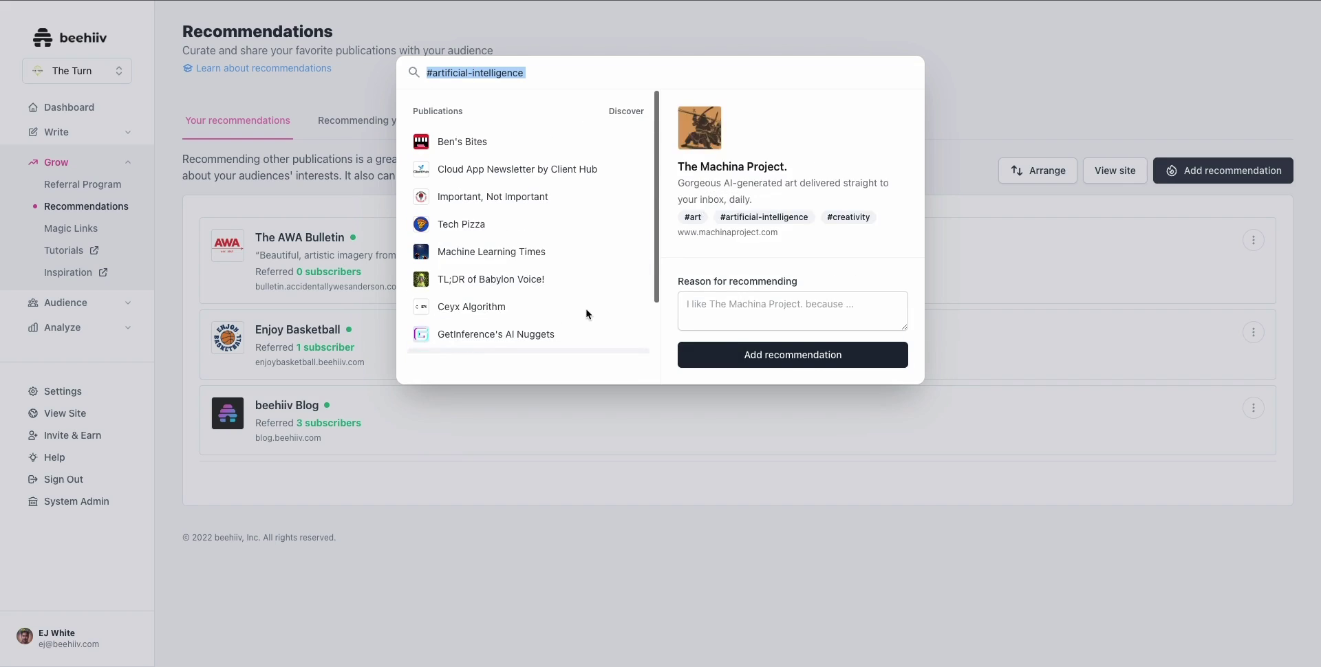
- Choose Ben's Bites with reason 'This is a great newsletter' and add the recommendation
left_click(533, 138)
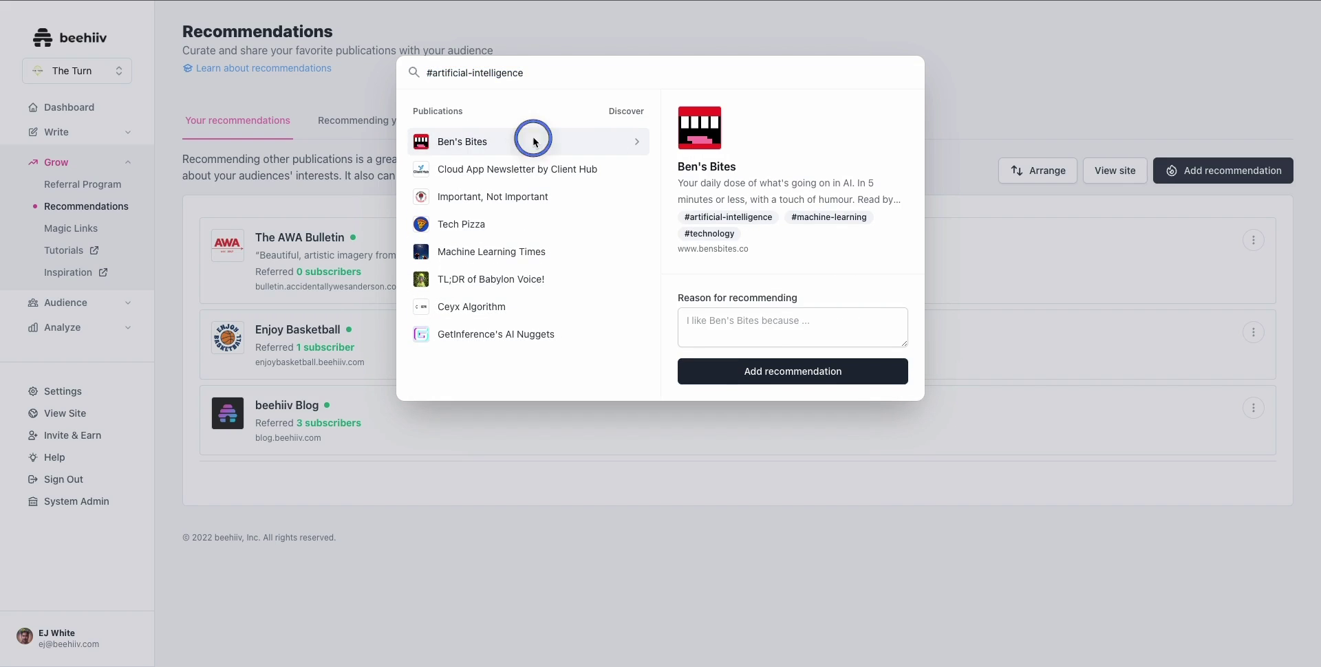
left_click(636, 142)
left_click(808, 320)
type("This is a")
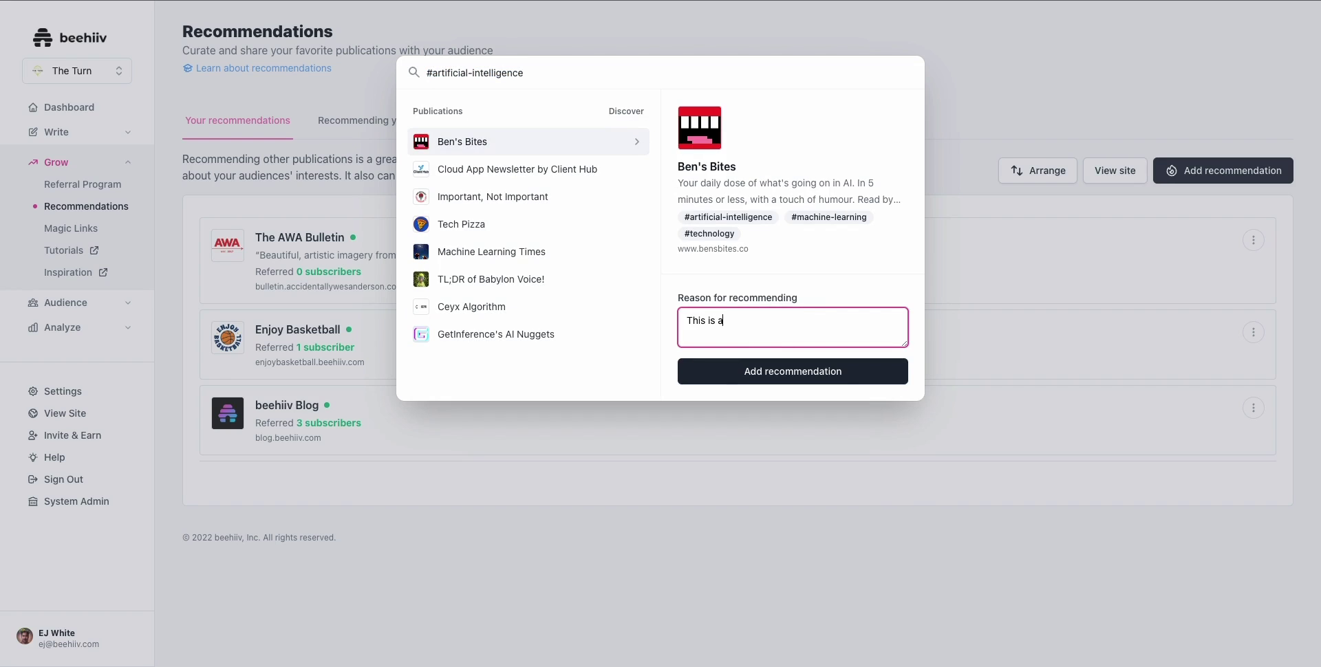
type(" great newsletter")
left_click(890, 376)
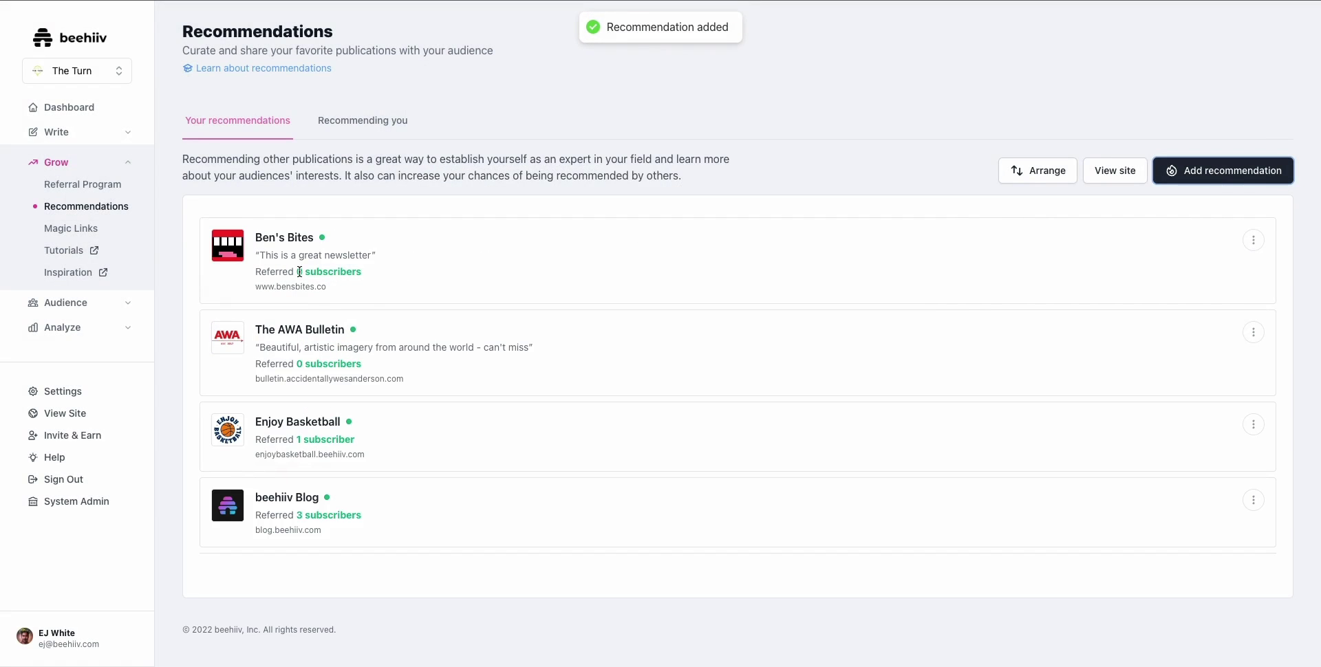
- View the Recommending you tab, which shows no publications recommend The Turn yet
left_click_drag(255, 271, 386, 273)
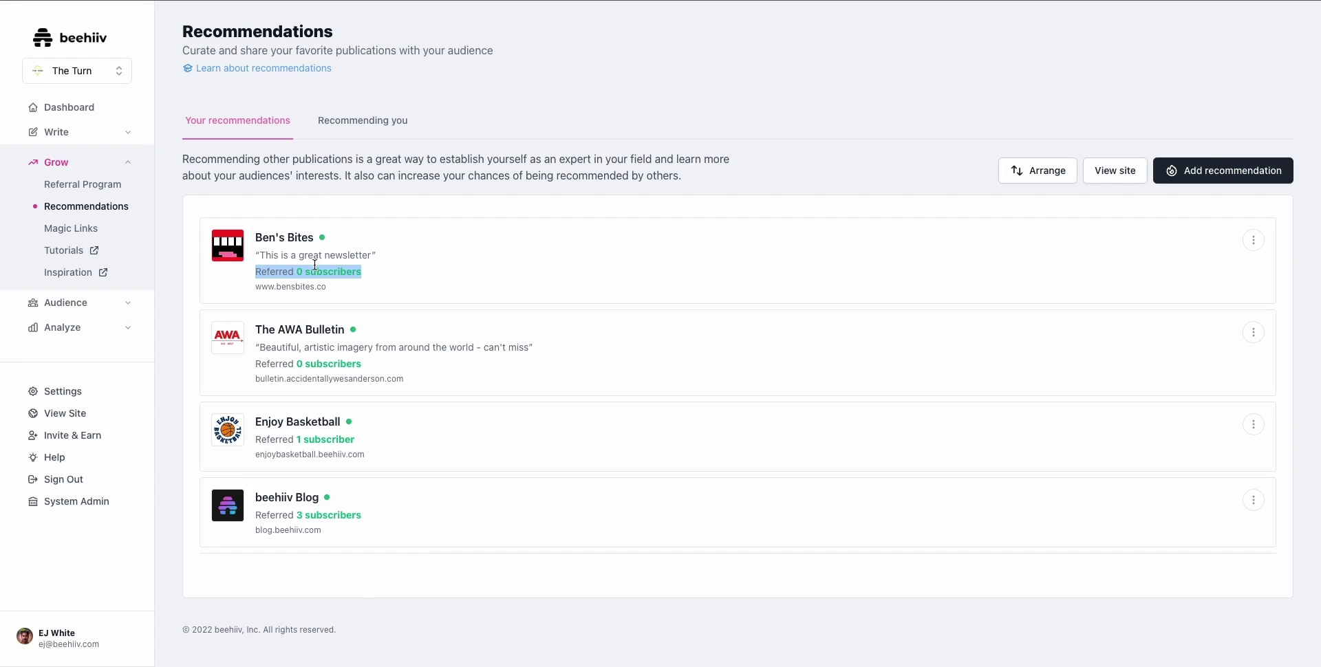
left_click(380, 127)
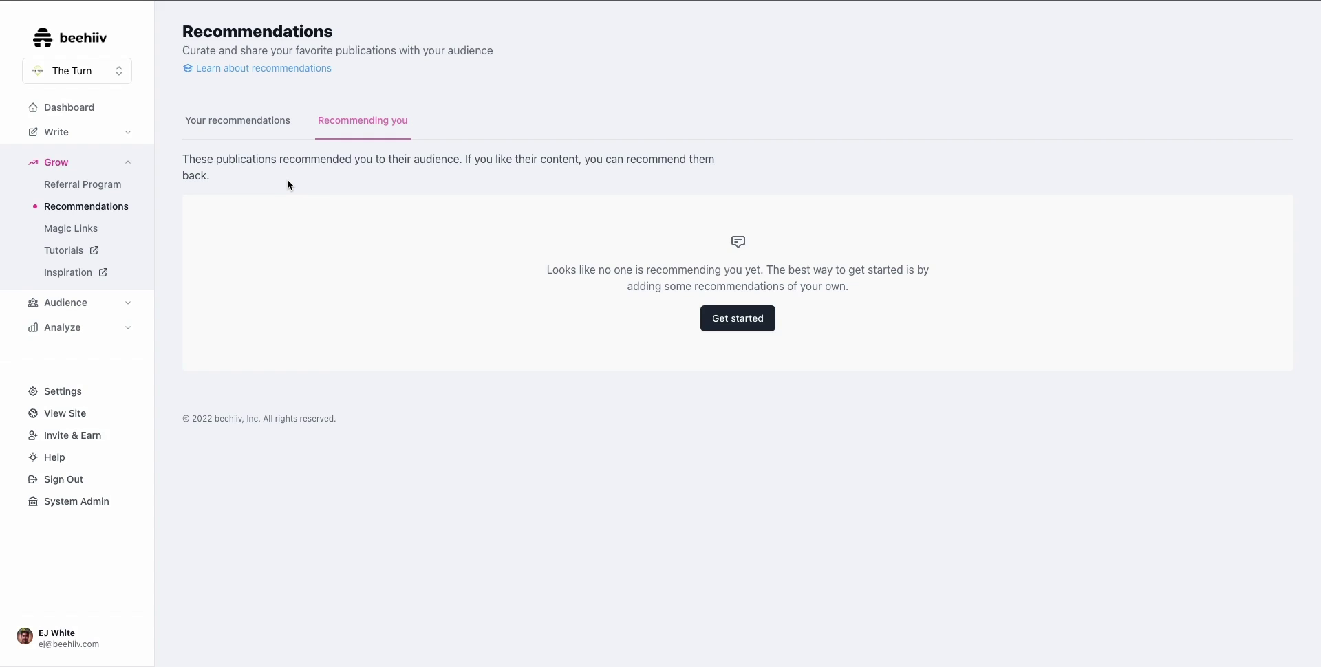
- Back in Your recommendations, arrange the list by moving Ben's Bites down to third place
left_click(247, 119)
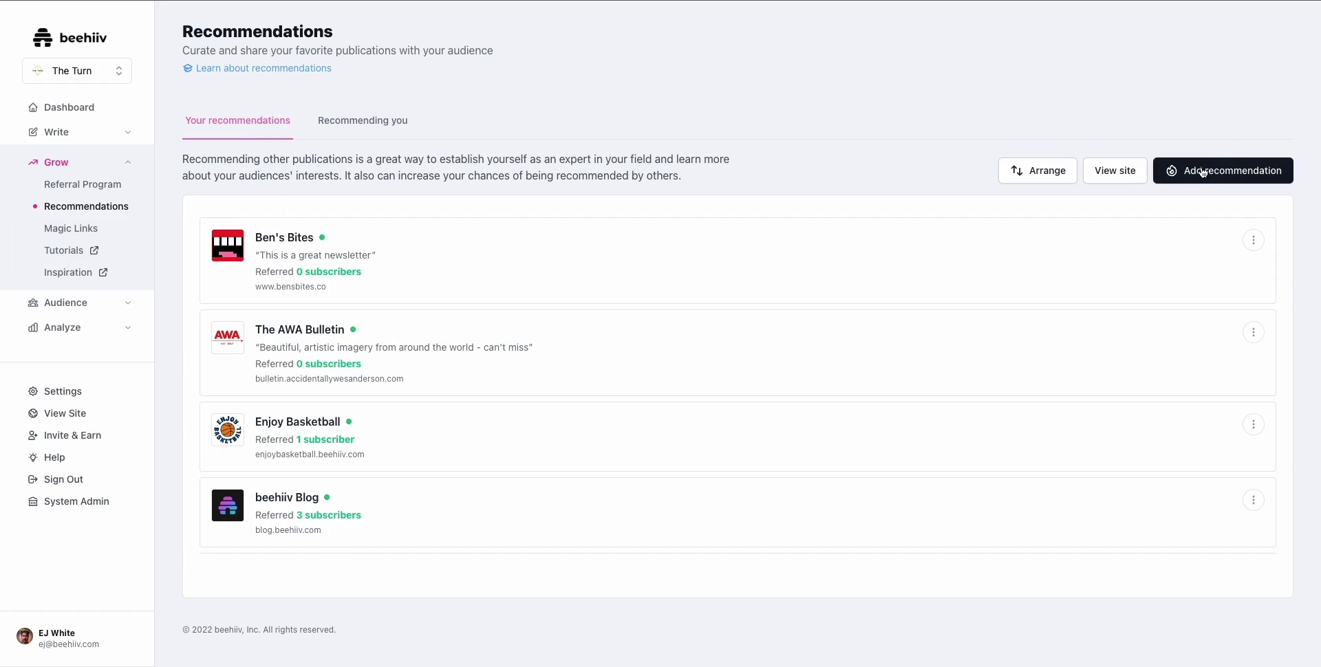
left_click(1020, 170)
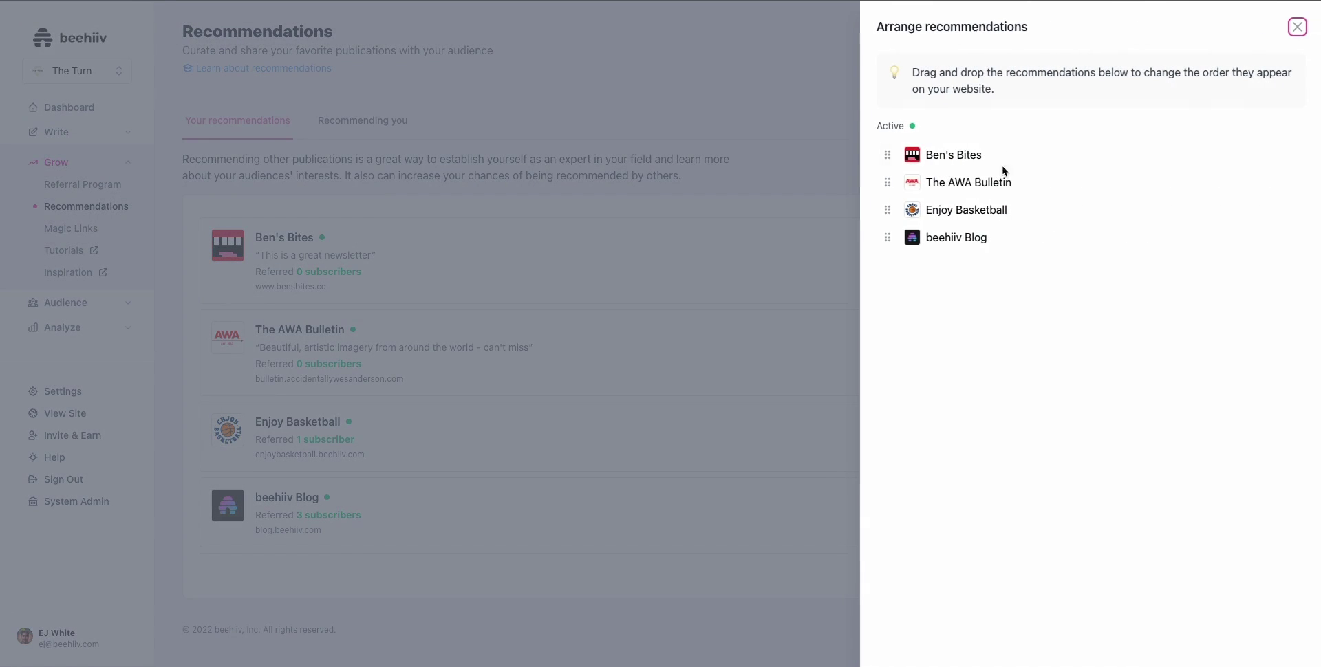
mouse_move(886, 155)
left_mouse_down()
mouse_move(884, 212)
mouse_move(885, 177)
left_mouse_up()
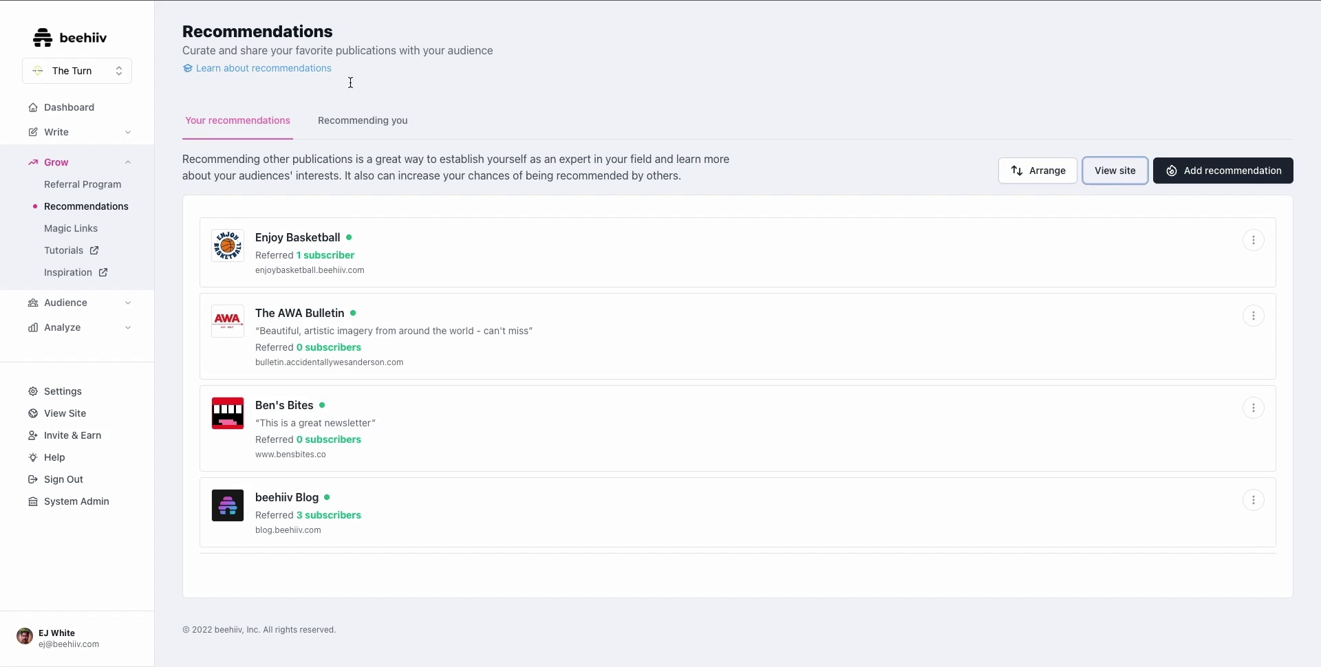
left_click(1253, 240)
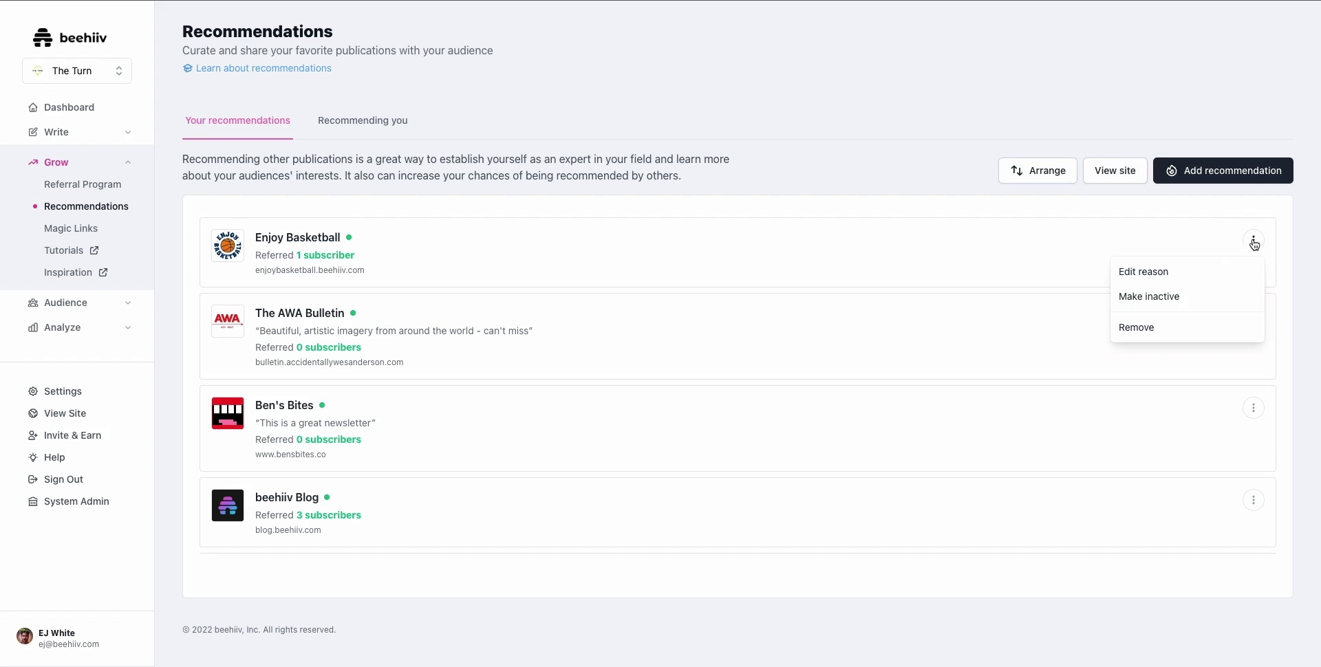
- Make Enjoy Basketball inactive, then view its reason editor and close it unchanged
left_click(1159, 310)
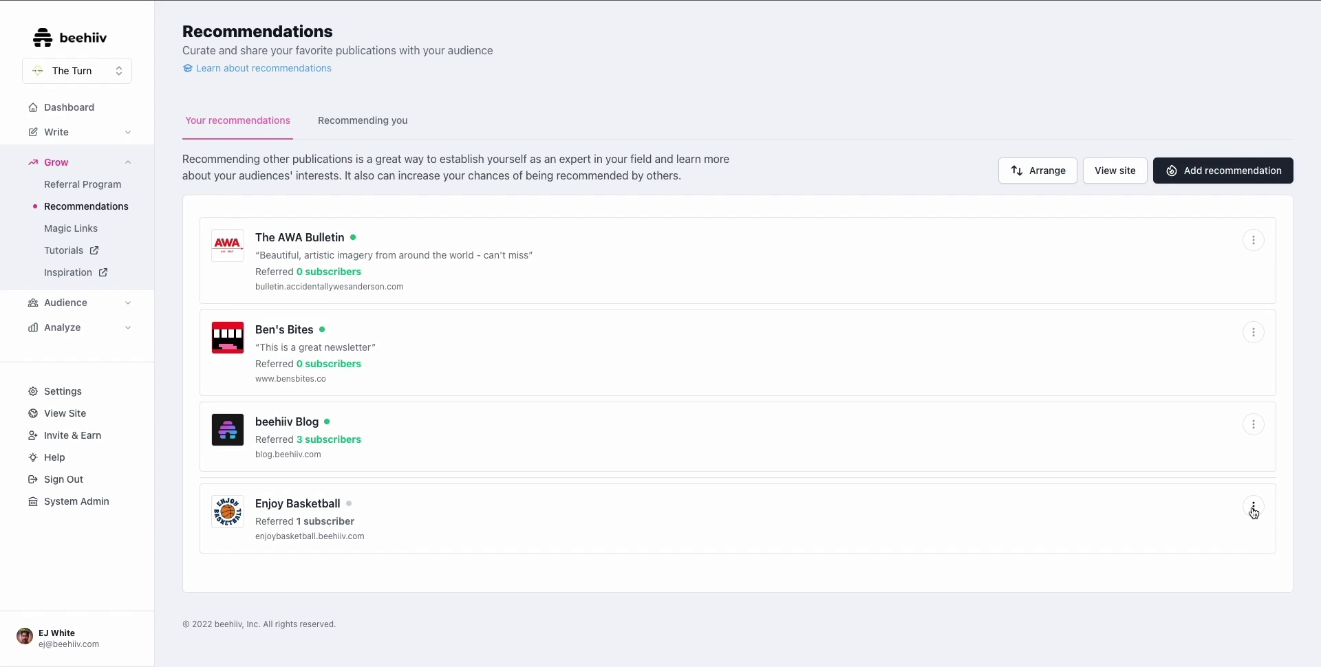
left_click(1253, 509)
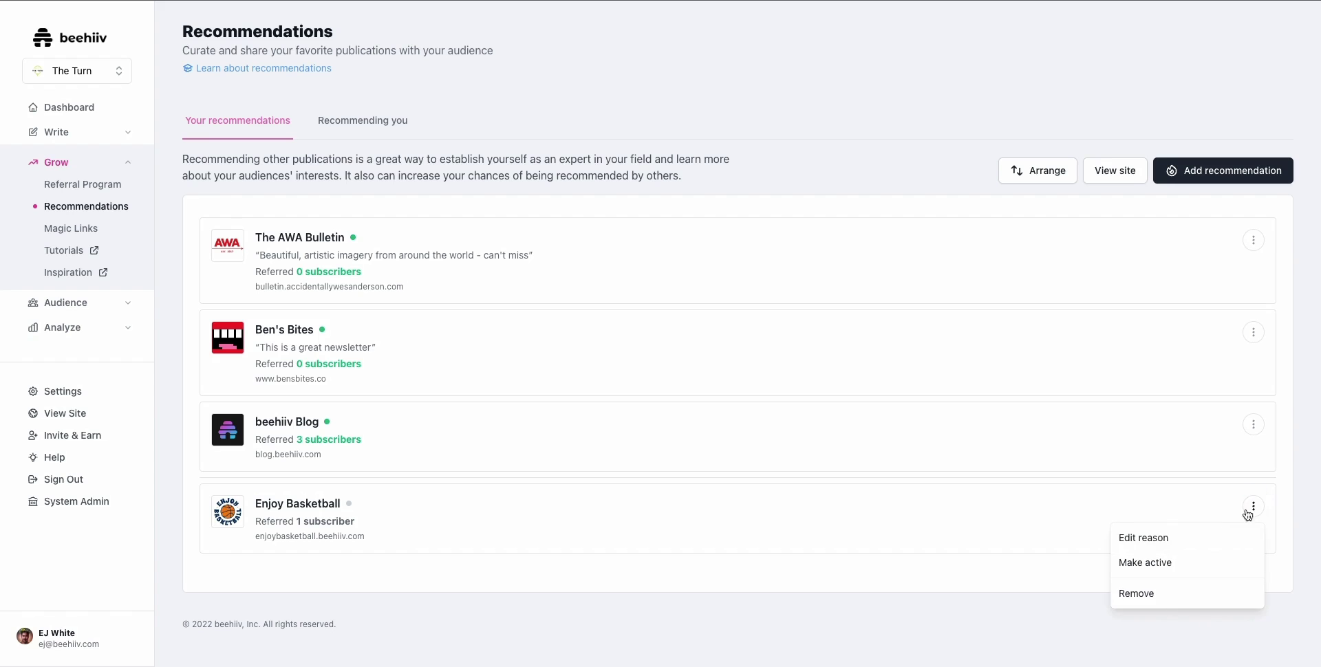
left_click(1203, 535)
left_click(705, 296)
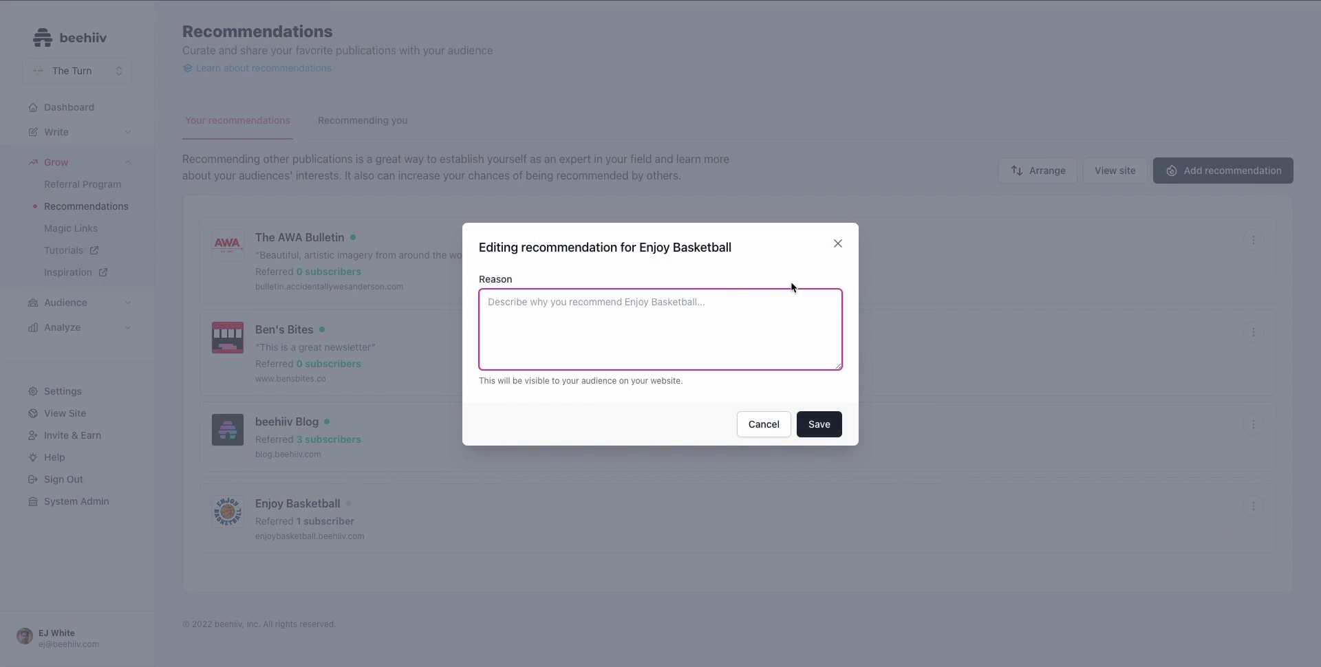
left_click(837, 244)
left_click_drag(259, 348, 396, 352)
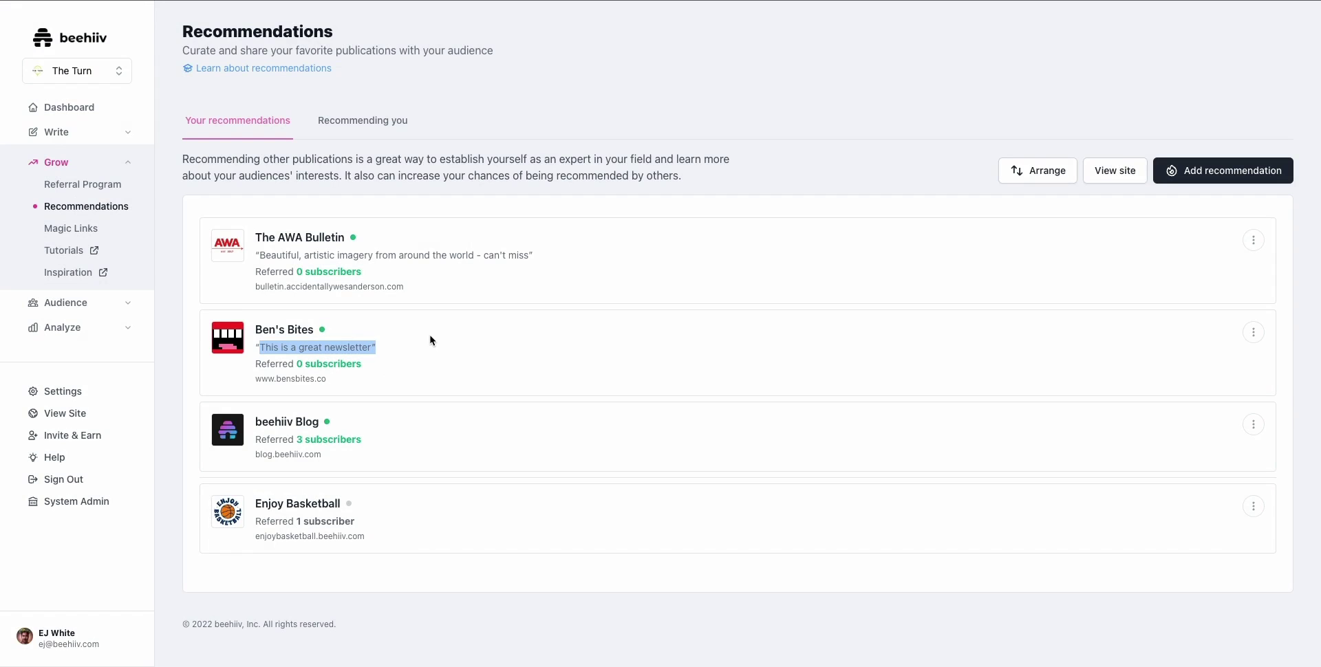